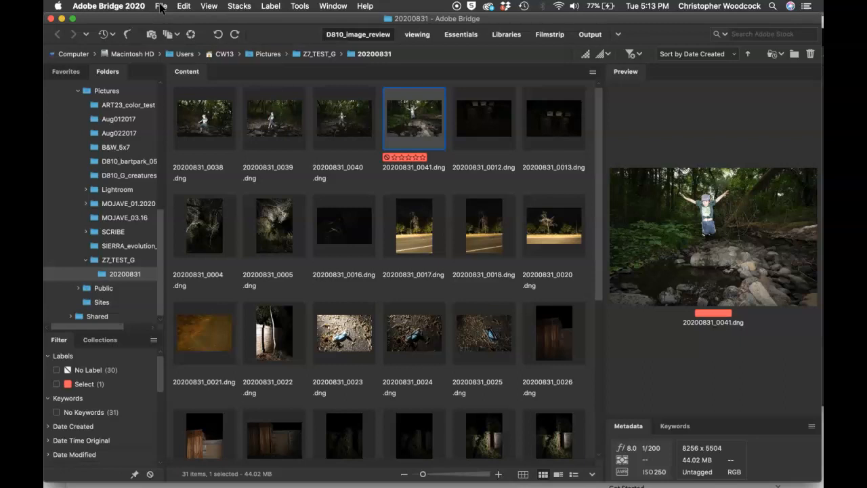
- Start getting photos from a camera using the Photo Downloader's standard dialog, with GAIGE_1RX1#1 as the source device
{"action": "left_click", "coordinate": [161, 7]}
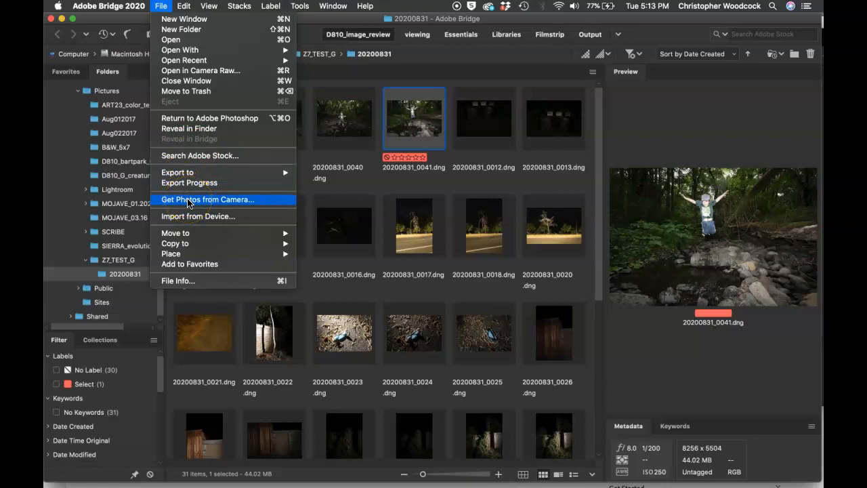
{"action": "left_click_drag", "start_coordinate": [188, 203], "coordinate": [256, 207]}
{"action": "left_click", "coordinate": [256, 207]}
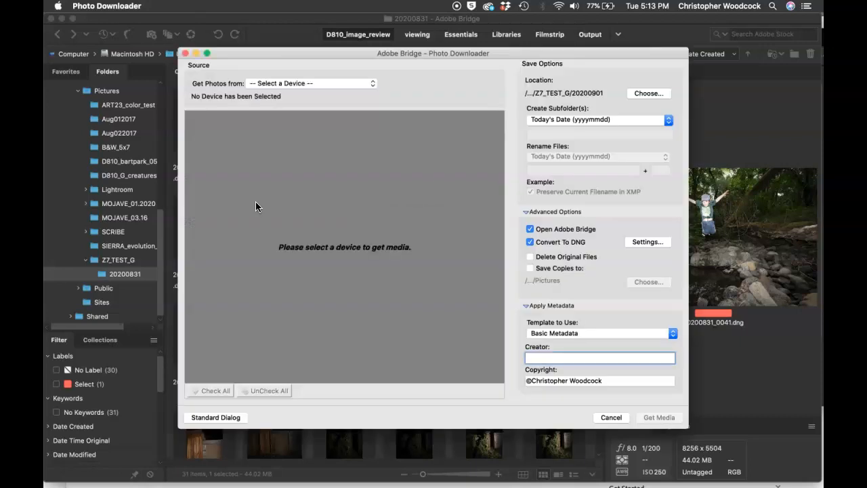
{"action": "left_click", "coordinate": [216, 418]}
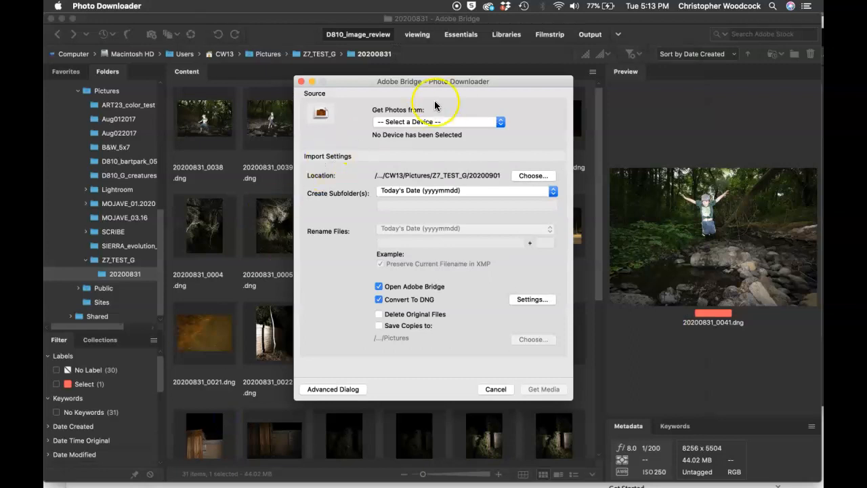
{"action": "left_click", "coordinate": [458, 123]}
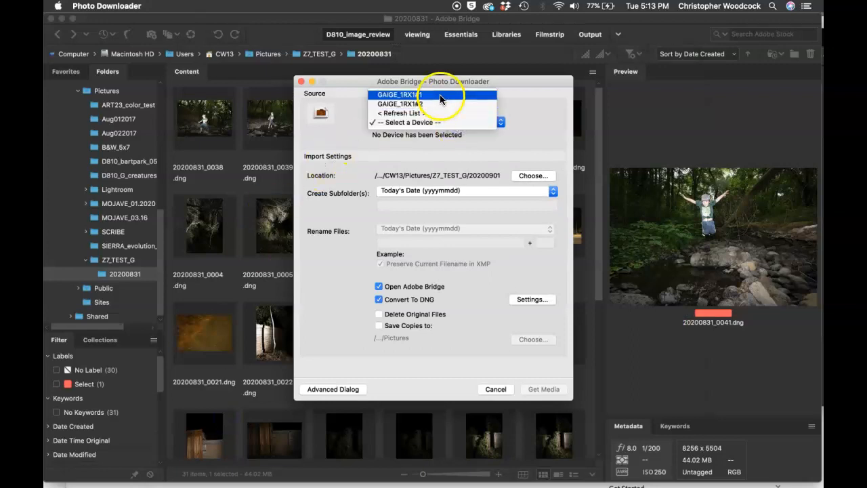
{"action": "left_click", "coordinate": [441, 97]}
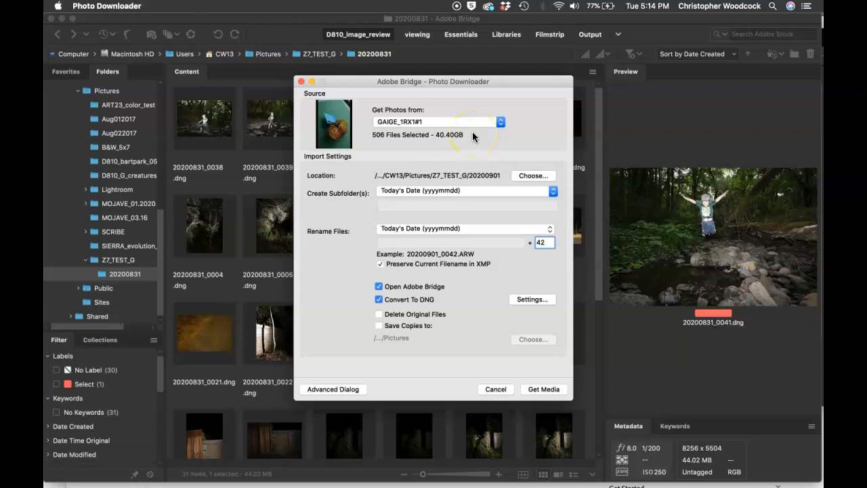
- Set the import location to the ART23_color_test folder in Pictures, with a subfolder named by Today's Date (yyyymmdd)
{"action": "left_click", "coordinate": [524, 174]}
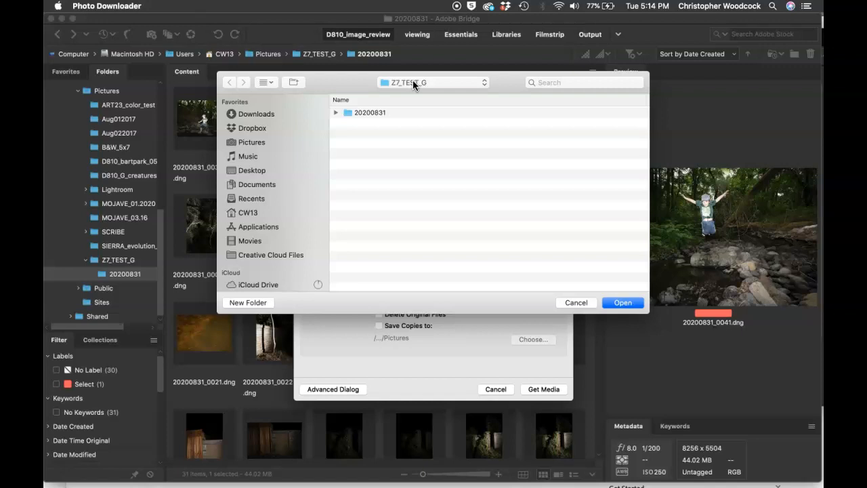
{"action": "left_click", "coordinate": [412, 82]}
{"action": "left_click", "coordinate": [408, 95]}
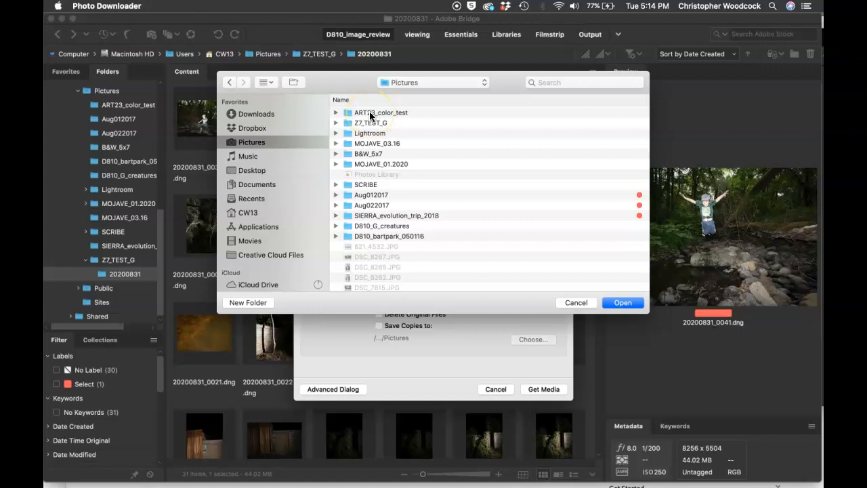
{"action": "double_click", "coordinate": [372, 113]}
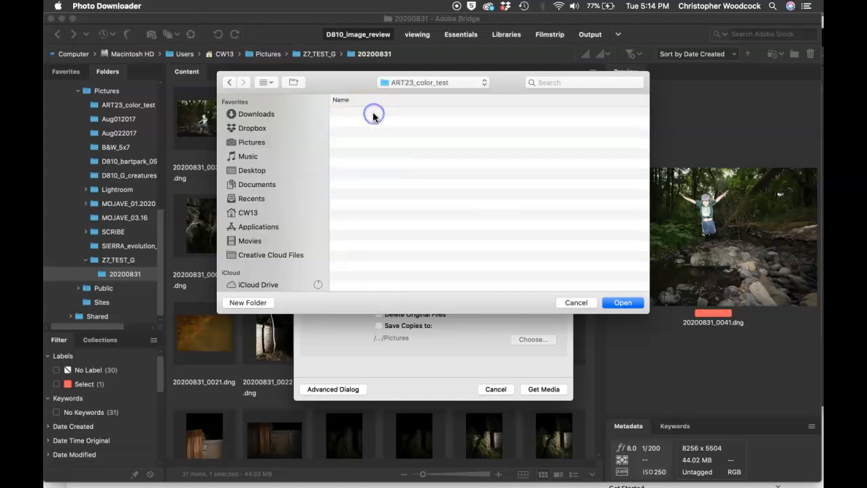
{"action": "left_click", "coordinate": [618, 303]}
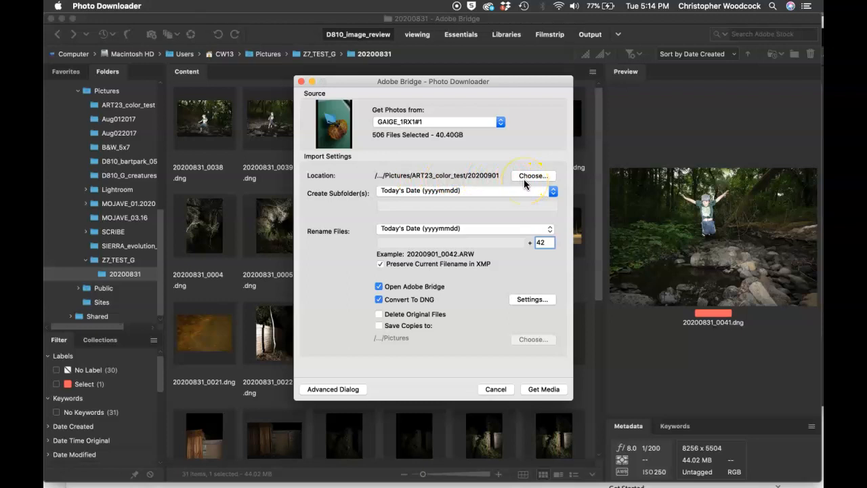
{"action": "left_click", "coordinate": [467, 194]}
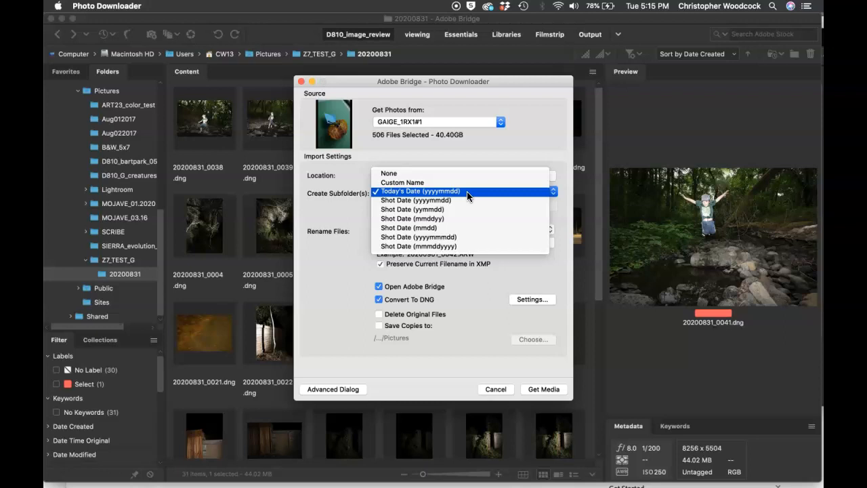
{"action": "left_click", "coordinate": [467, 193]}
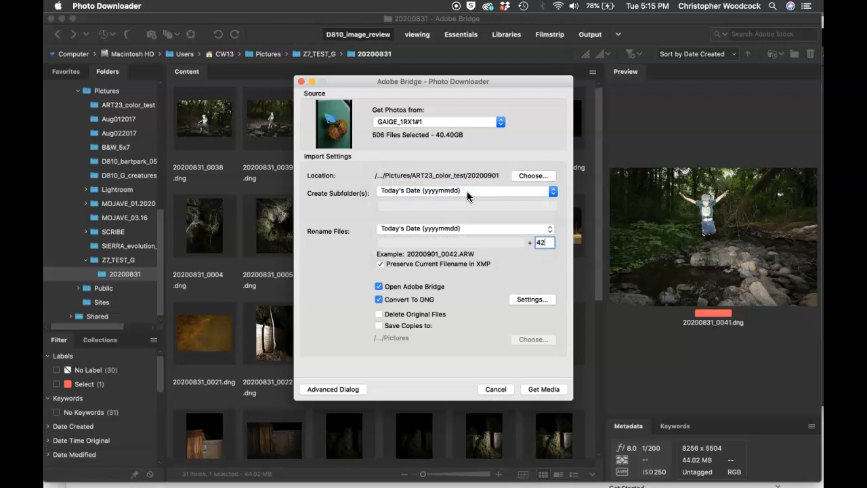
- Set file renaming to Custom Name + Shot Date (mmddyy), with numbering starting at 1
{"action": "left_click", "coordinate": [477, 228]}
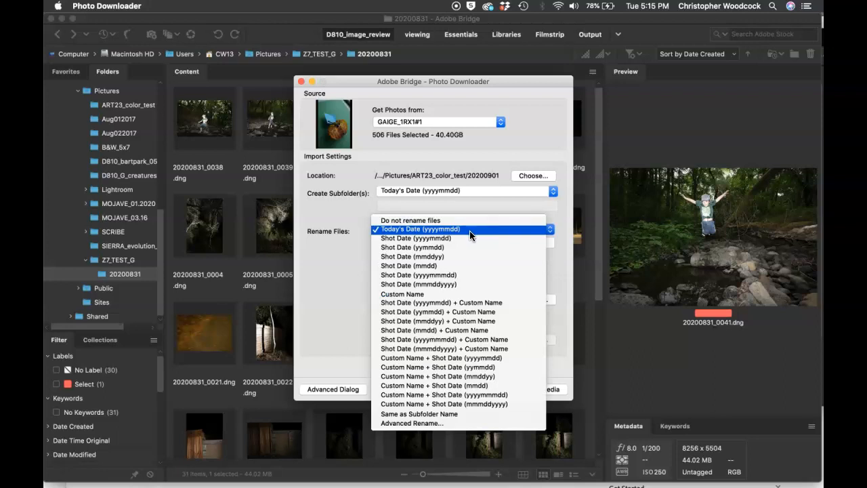
{"action": "left_click", "coordinate": [443, 377]}
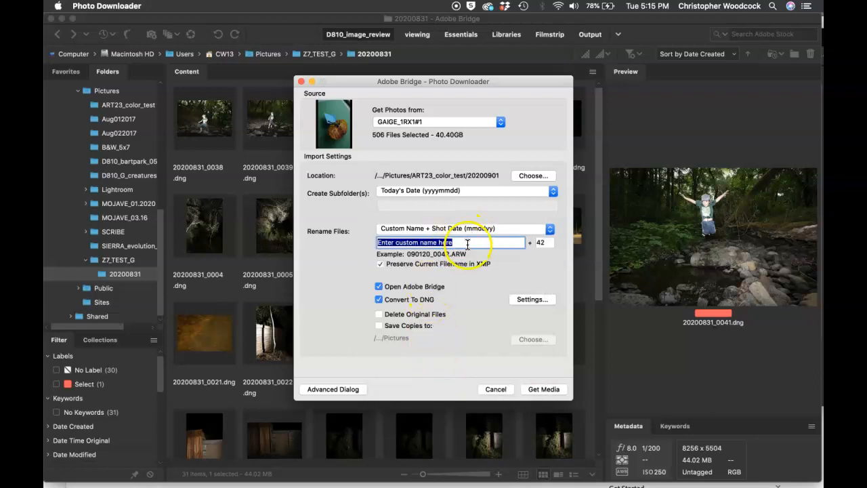
{"action": "left_click", "coordinate": [546, 242]}
{"action": "double_click", "coordinate": [546, 242]}
{"action": "type", "text": "1"}
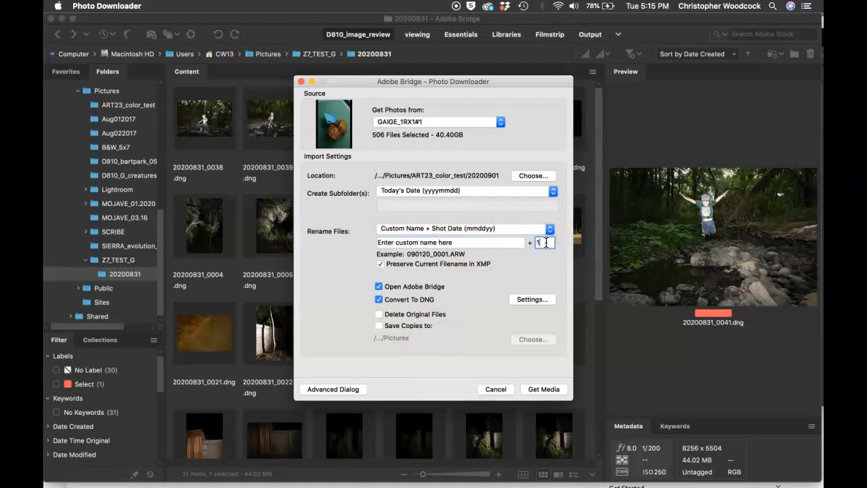
- Enter Color_test as the custom name for the renamed files
{"action": "left_click", "coordinate": [454, 244]}
{"action": "left_click_drag", "start_coordinate": [455, 243], "coordinate": [368, 240]}
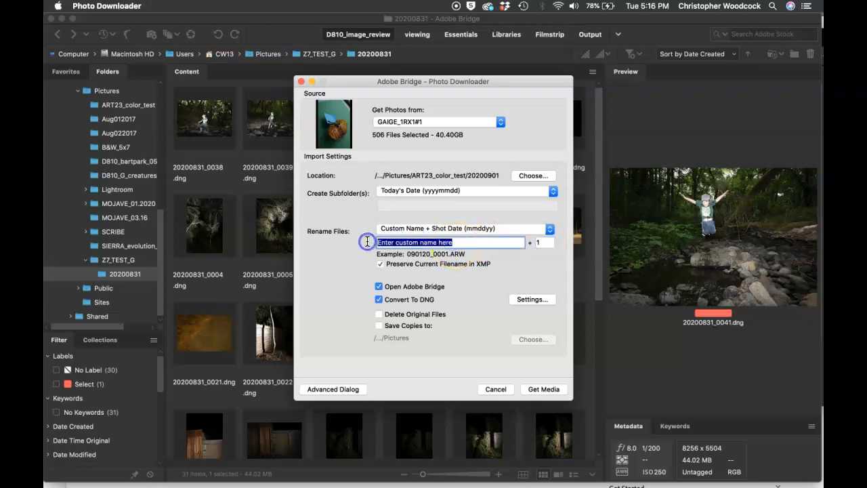
{"action": "type", "text": "Color"}
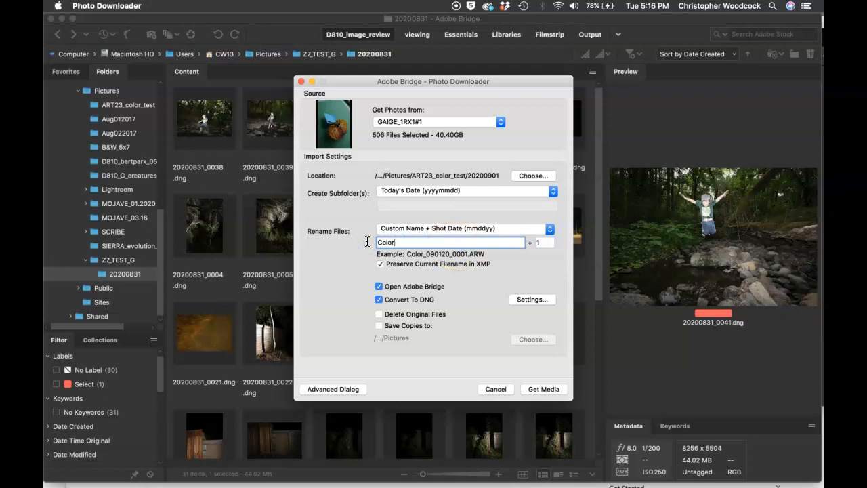
{"action": "type", "text": "_test"}
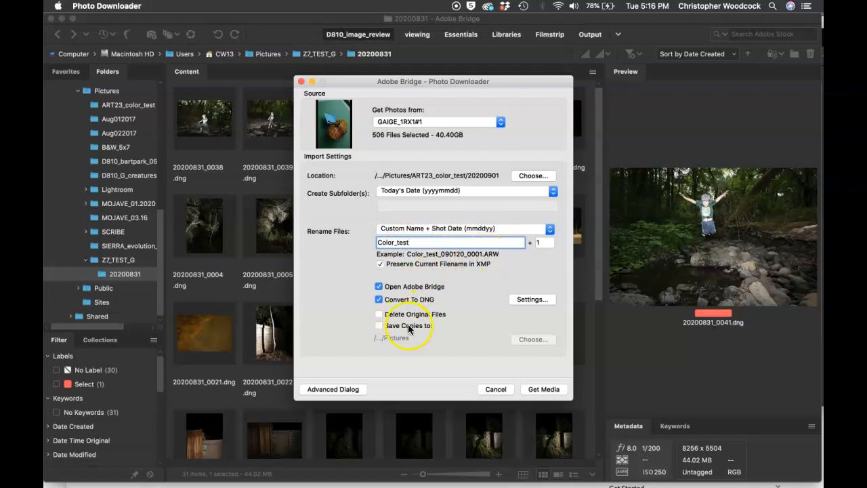
- Switch the Photo Downloader to its advanced dialog and deselect all photos for import
{"action": "left_click", "coordinate": [340, 389]}
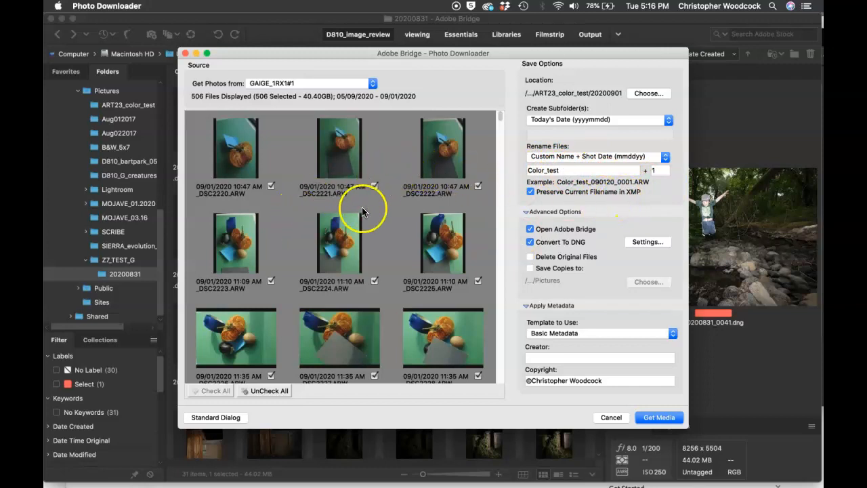
{"action": "left_click", "coordinate": [374, 186]}
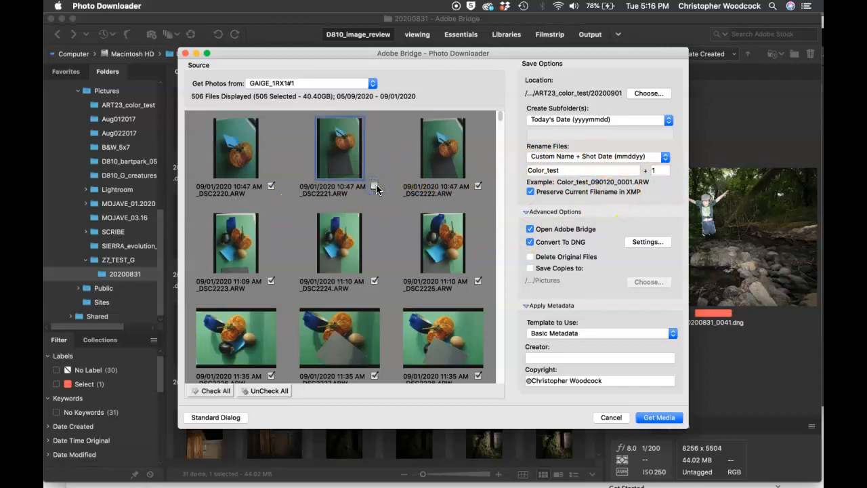
{"action": "left_click", "coordinate": [375, 186]}
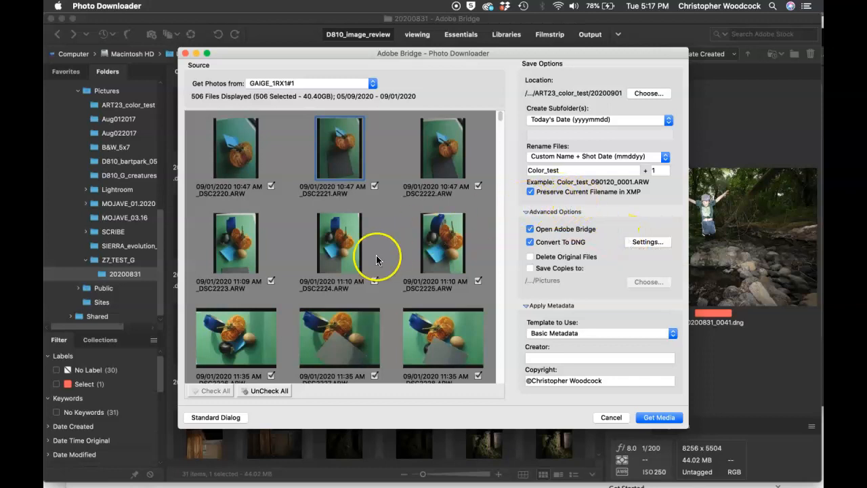
{"action": "left_click", "coordinate": [257, 392]}
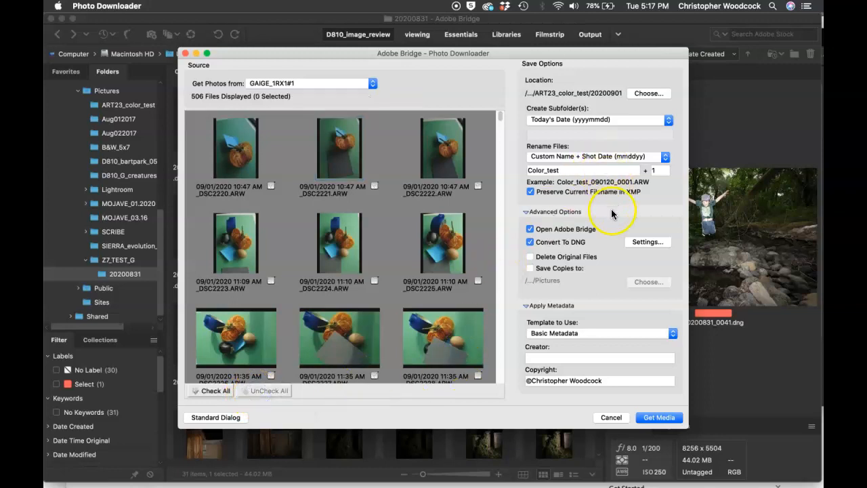
{"action": "left_click", "coordinate": [526, 211]}
{"action": "left_click", "coordinate": [526, 211]}
{"action": "left_click", "coordinate": [525, 211]}
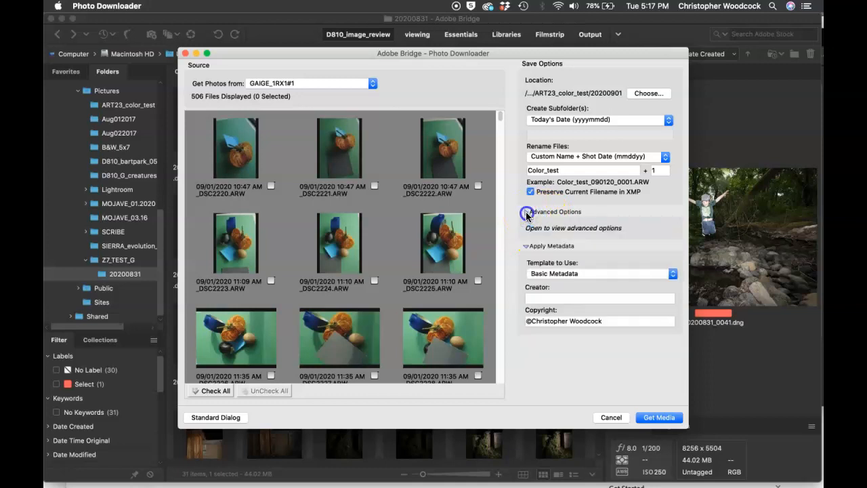
{"action": "left_click", "coordinate": [526, 212]}
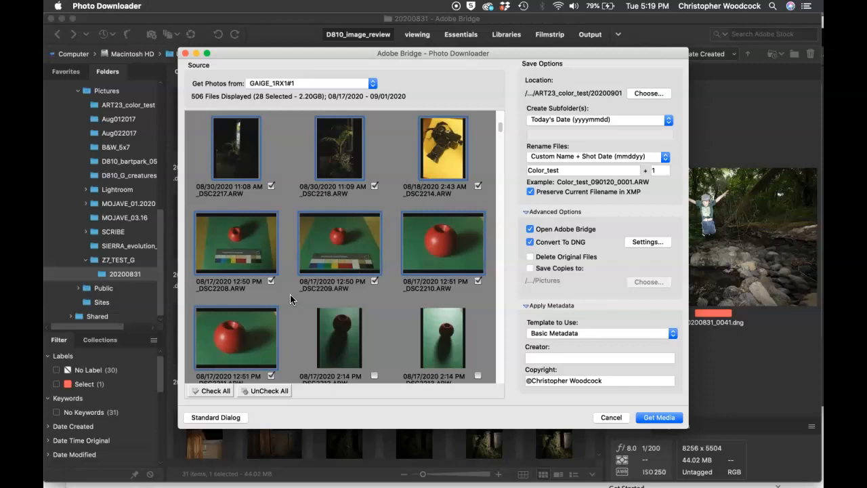
- Start importing the checked photos from the device
{"action": "left_click_drag", "start_coordinate": [499, 126], "coordinate": [492, 19]}
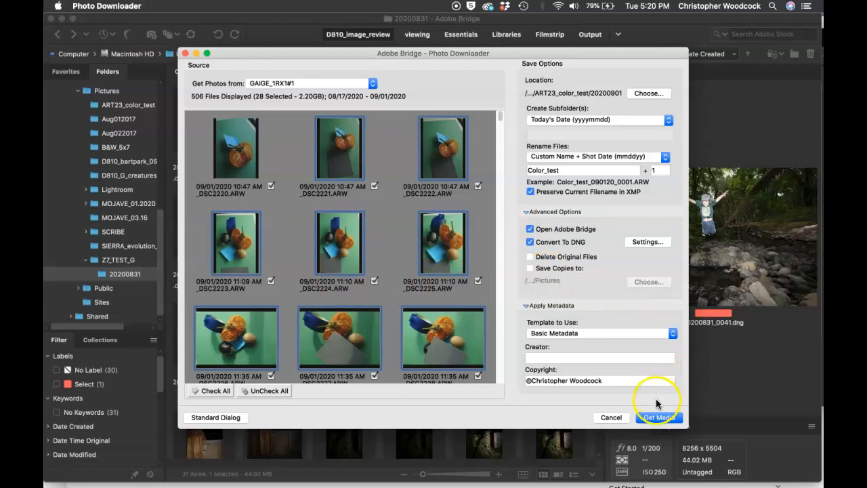
{"action": "left_click", "coordinate": [657, 418]}
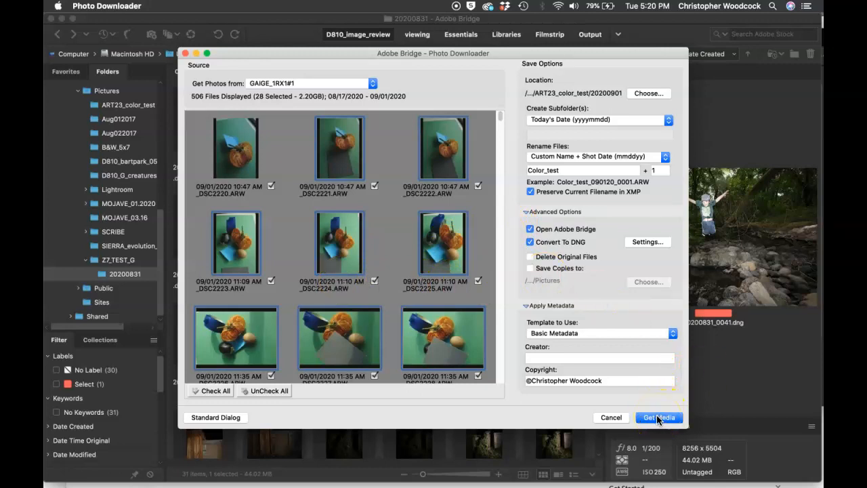